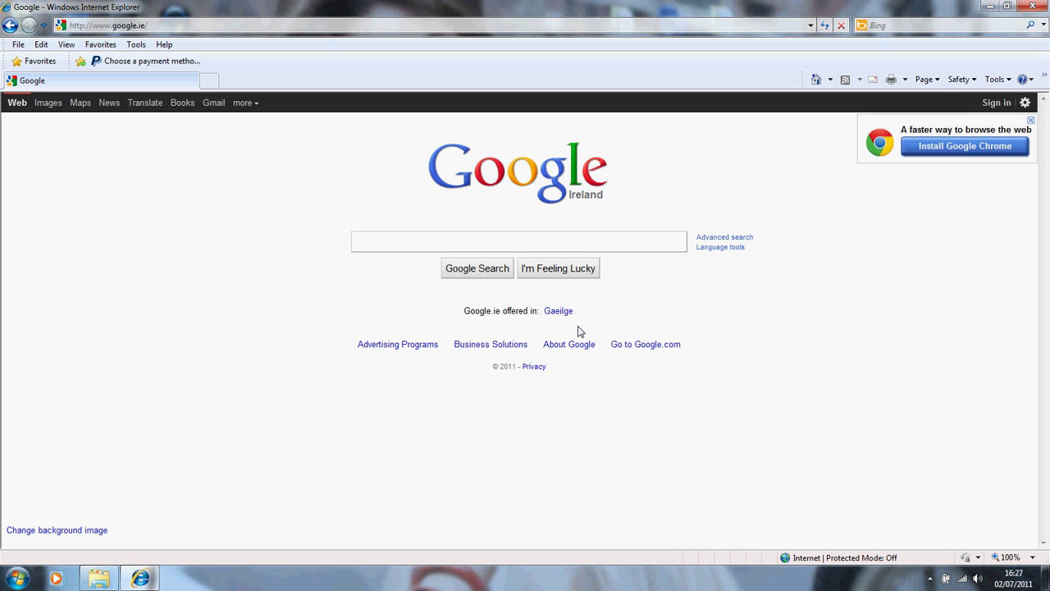
# Search Google for download.com and open the CNET Download.com site from the results.
pyautogui.write('download.com')
pyautogui.press('Return')
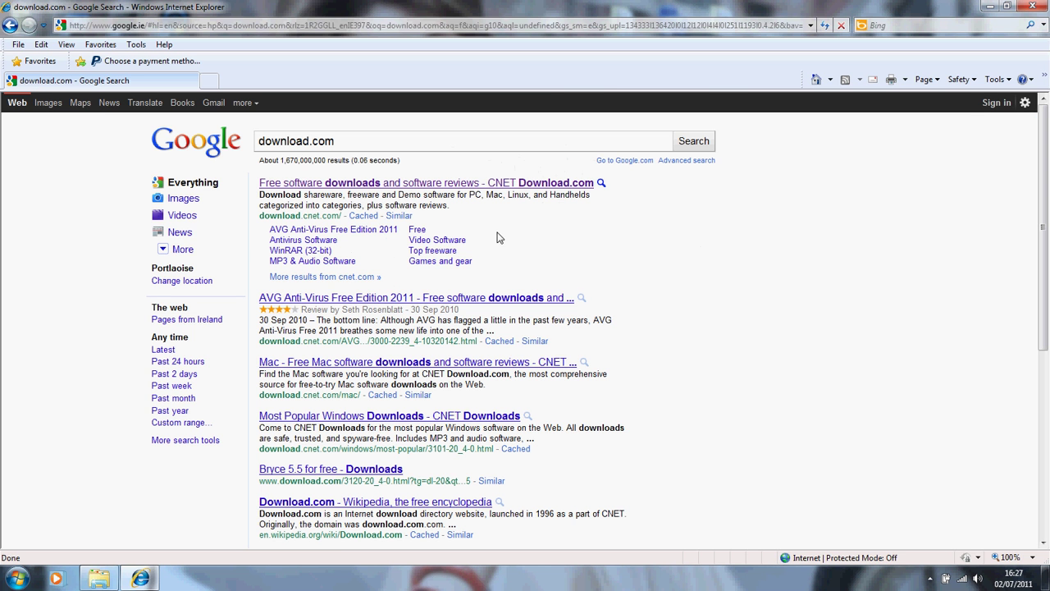
pyautogui.click(505, 187)
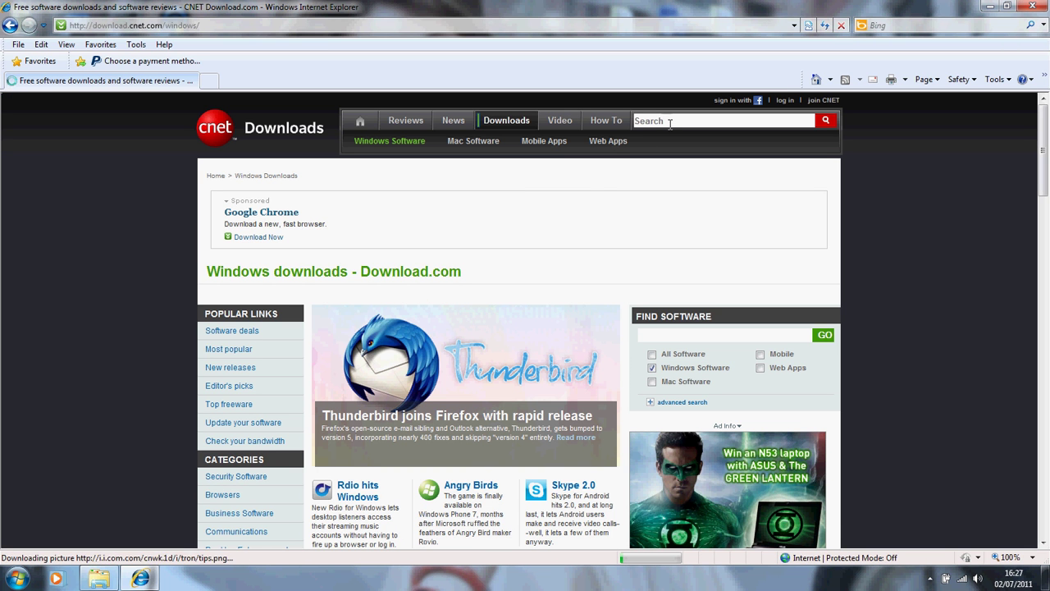
# Search CNET Downloads for "aomei" within Windows software and open the Aomei NTFS to FAT32 Converter page.
pyautogui.click(669, 122)
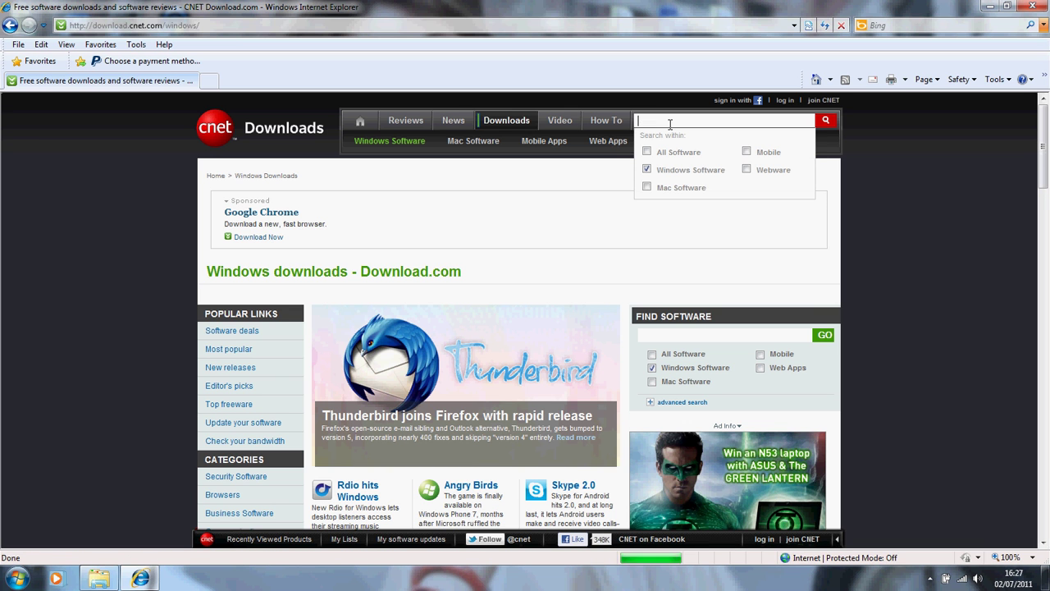
pyautogui.write('aomei')
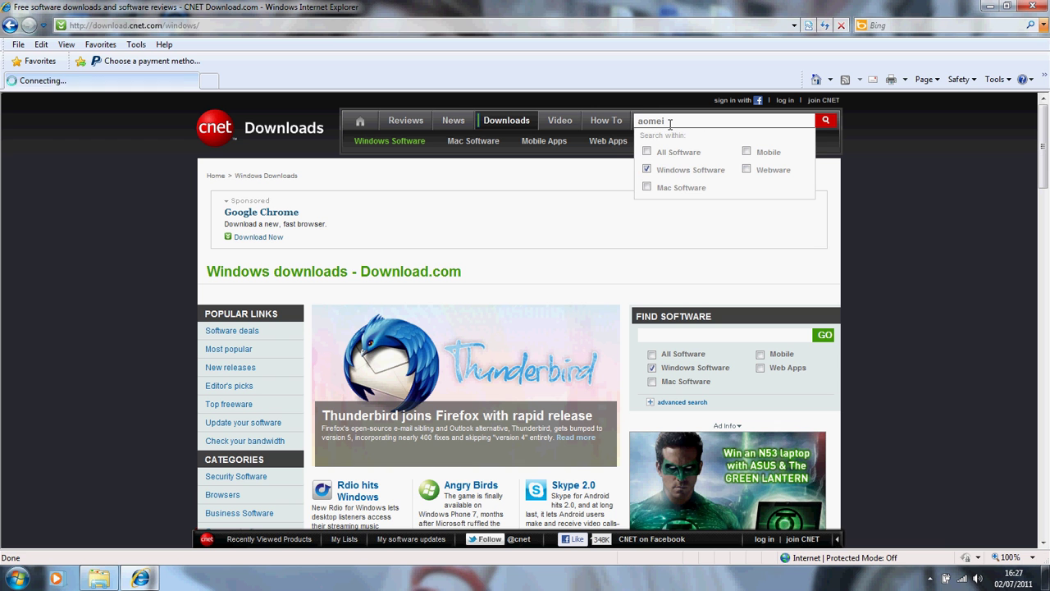
pyautogui.press('Return')
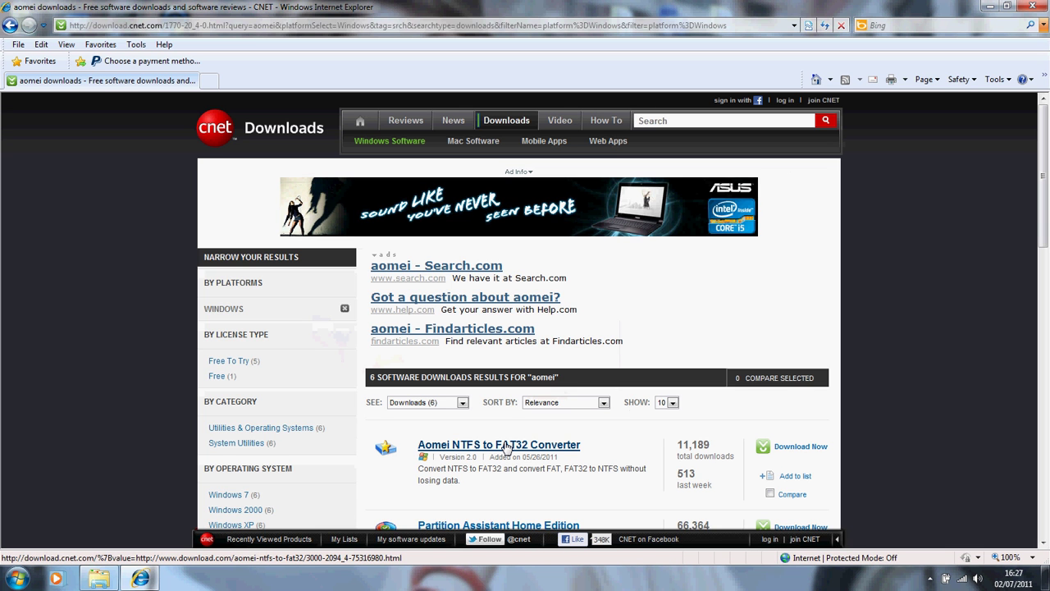
pyautogui.click(507, 446)
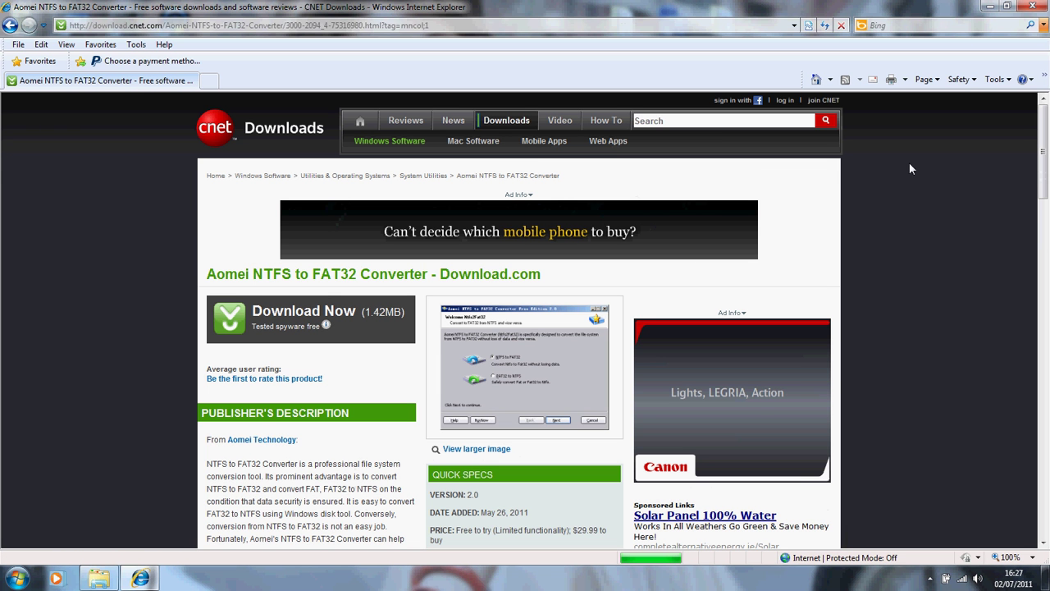
# Check the converter's price in its quick specs and request its download, allowing the blocked file, before closing the browser.
pyautogui.moveTo(1046, 109); pyautogui.dragTo(1047, 153)
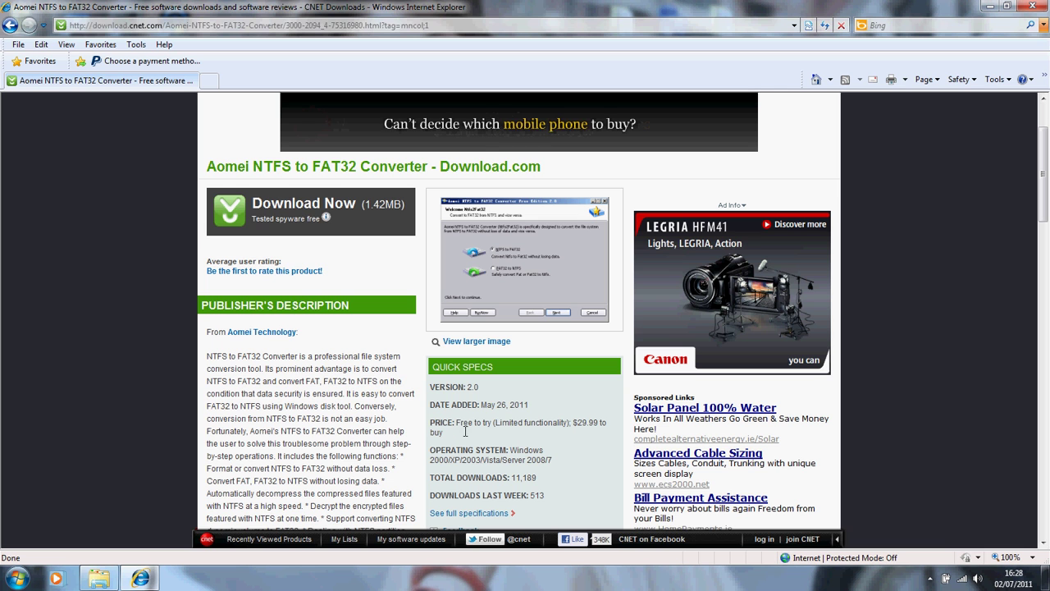
pyautogui.moveTo(457, 426); pyautogui.dragTo(573, 429)
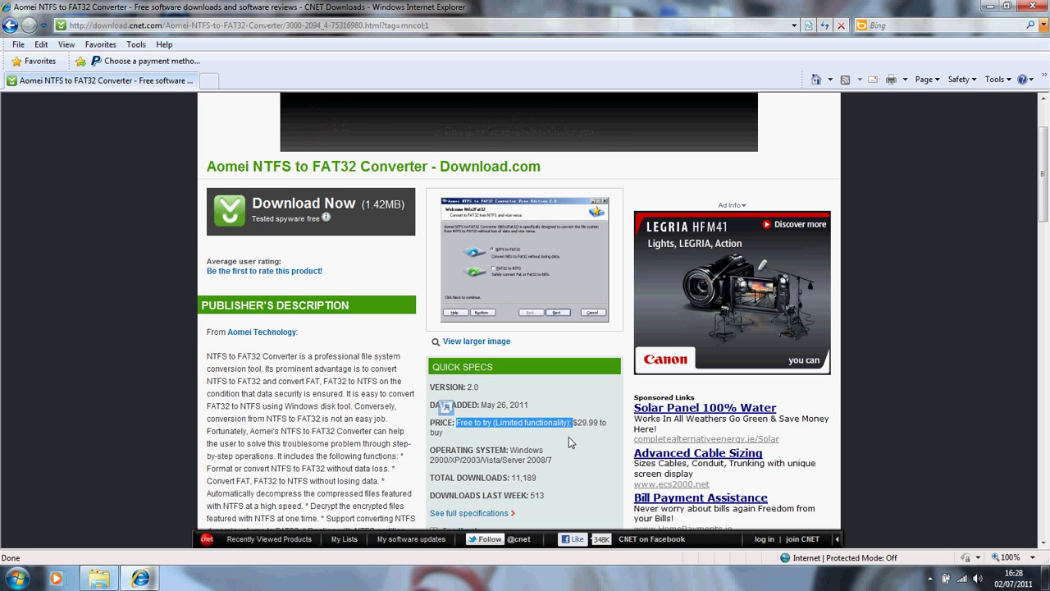
pyautogui.click(569, 436)
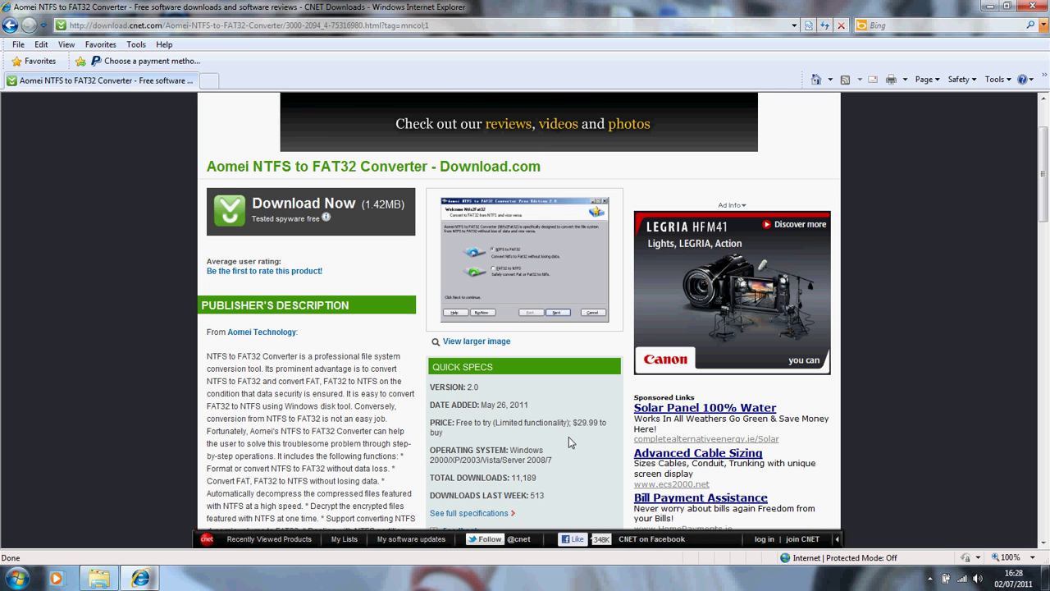
pyautogui.click(325, 206)
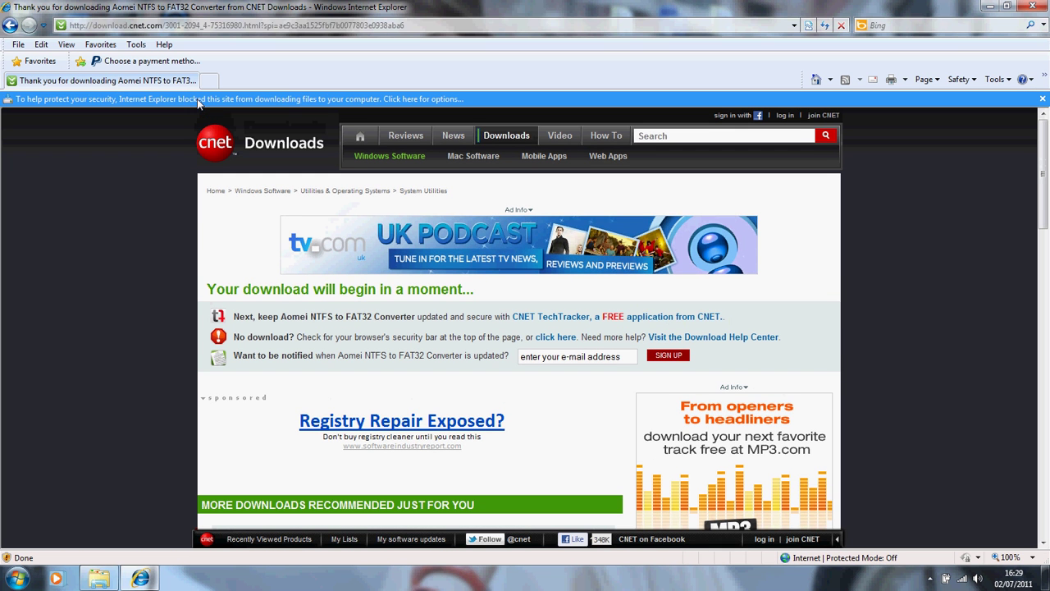
pyautogui.click(198, 102)
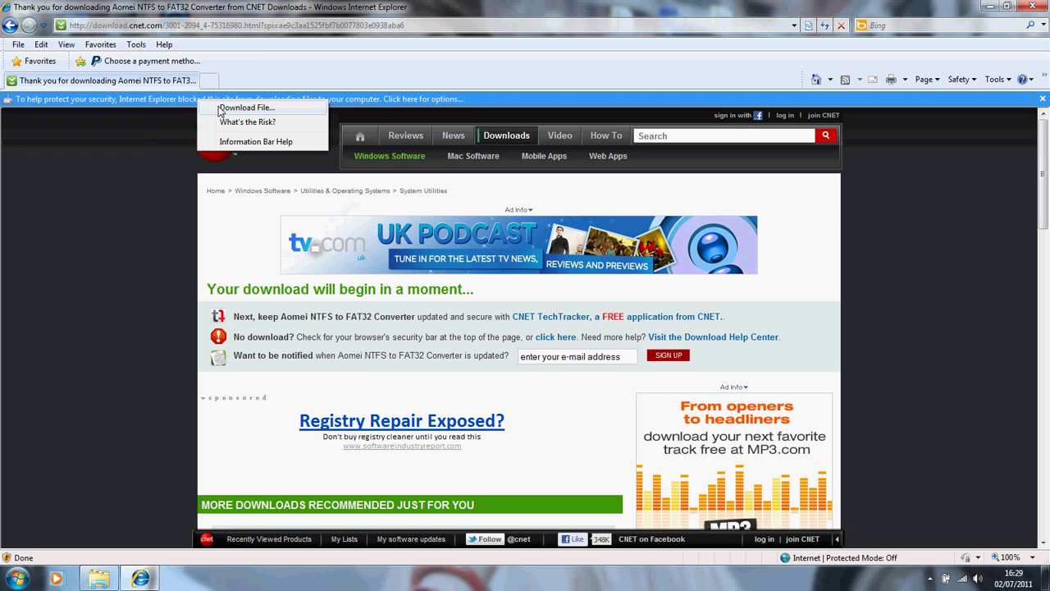
pyautogui.click(219, 110)
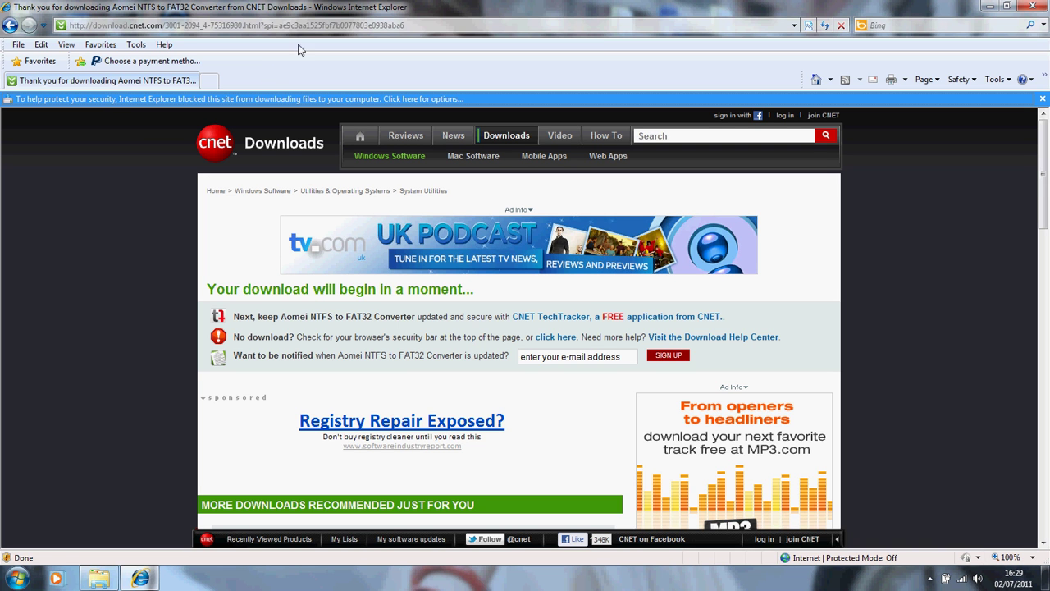
pyautogui.click(1039, 7)
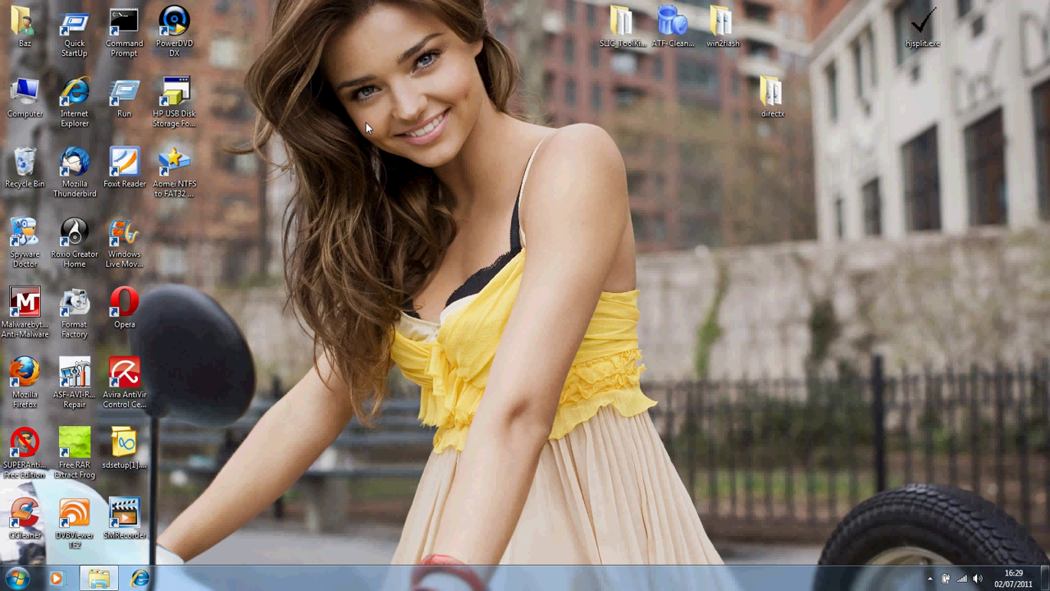
# Check the file system of the TEST (F:) drive in its properties from Windows Explorer, and return to the desktop.
pyautogui.click(179, 164)
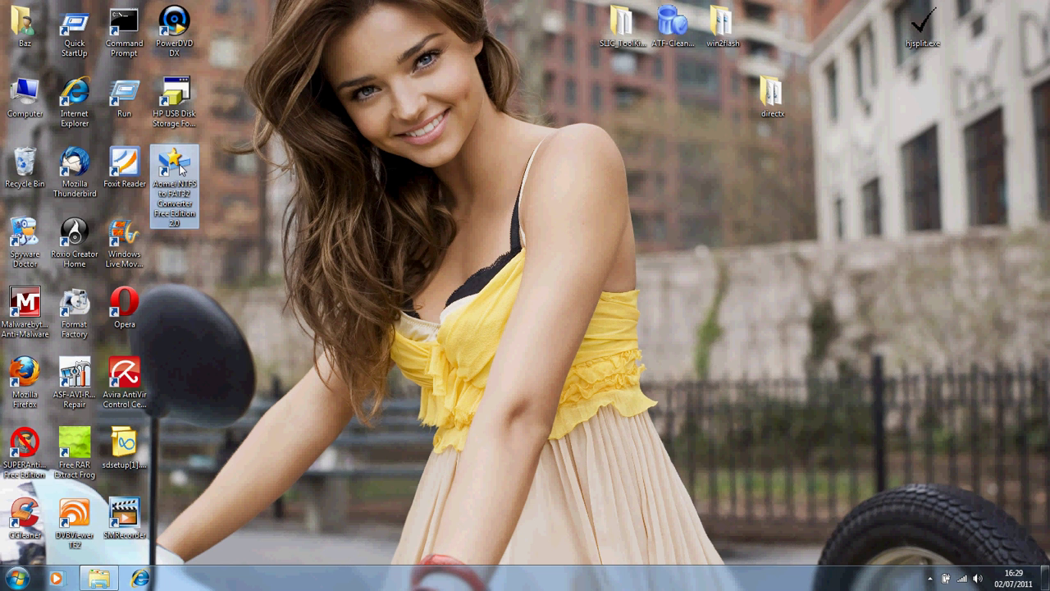
pyautogui.click(99, 579)
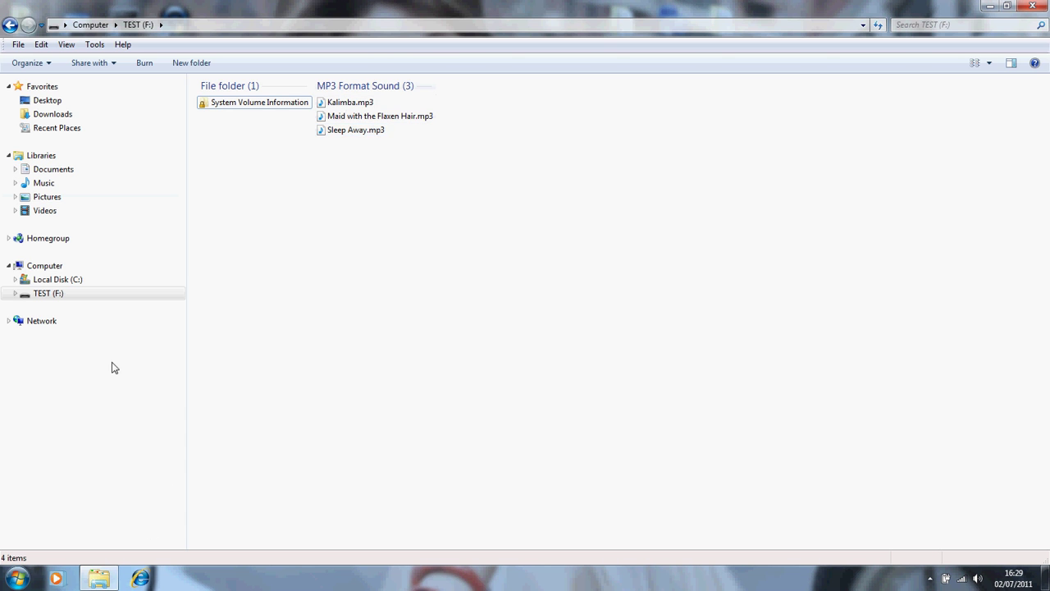
pyautogui.rightClick(68, 301)
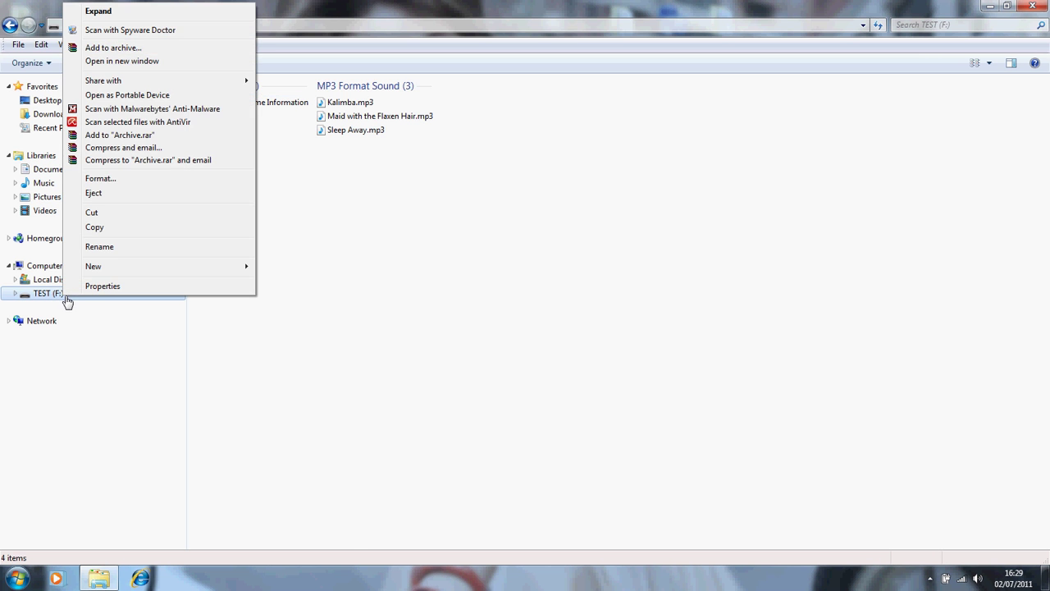
pyautogui.click(102, 288)
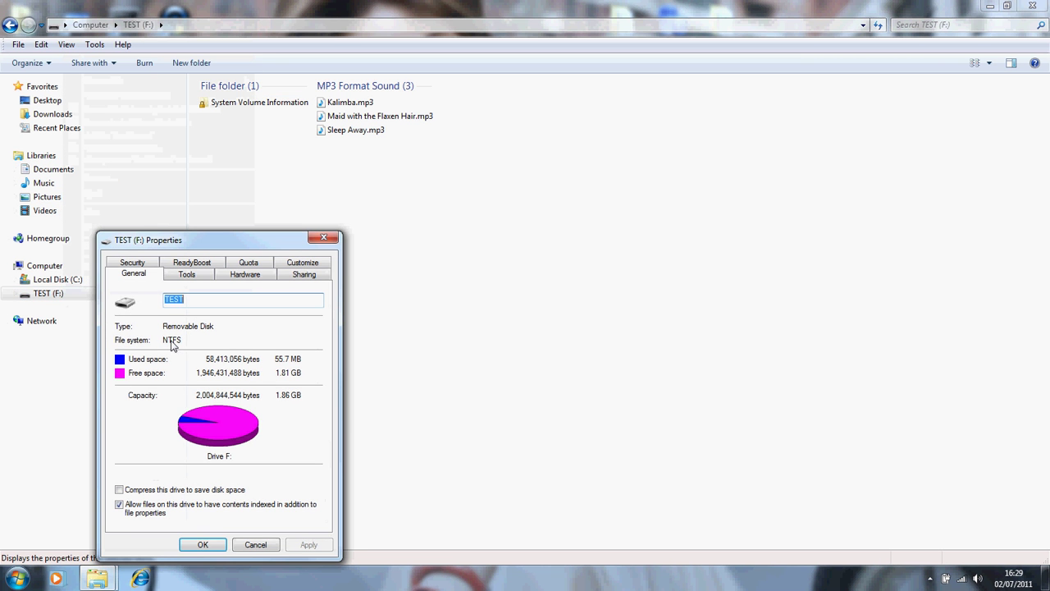
pyautogui.click(323, 238)
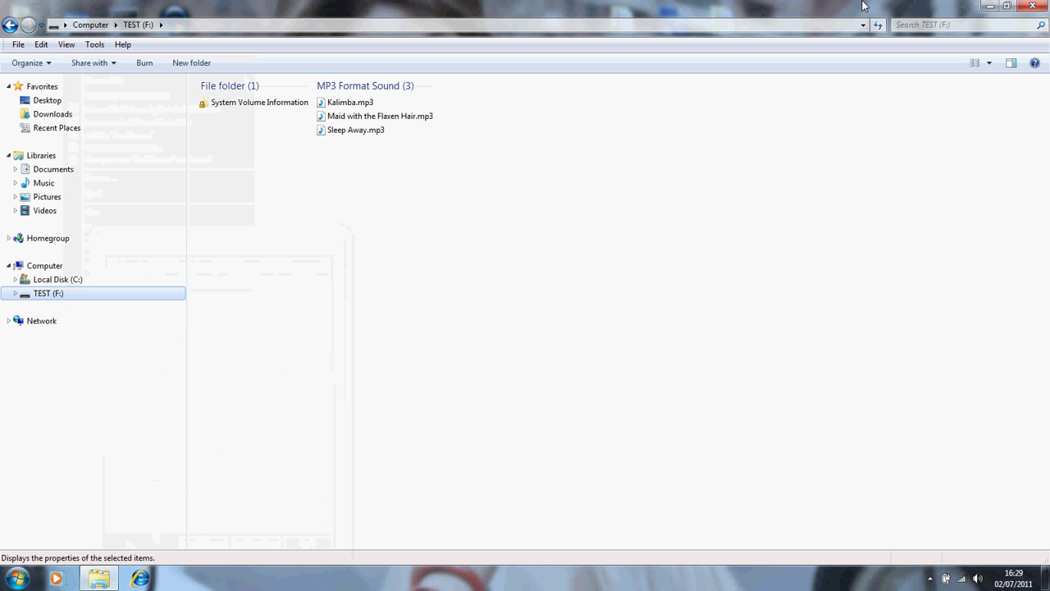
pyautogui.click(988, 6)
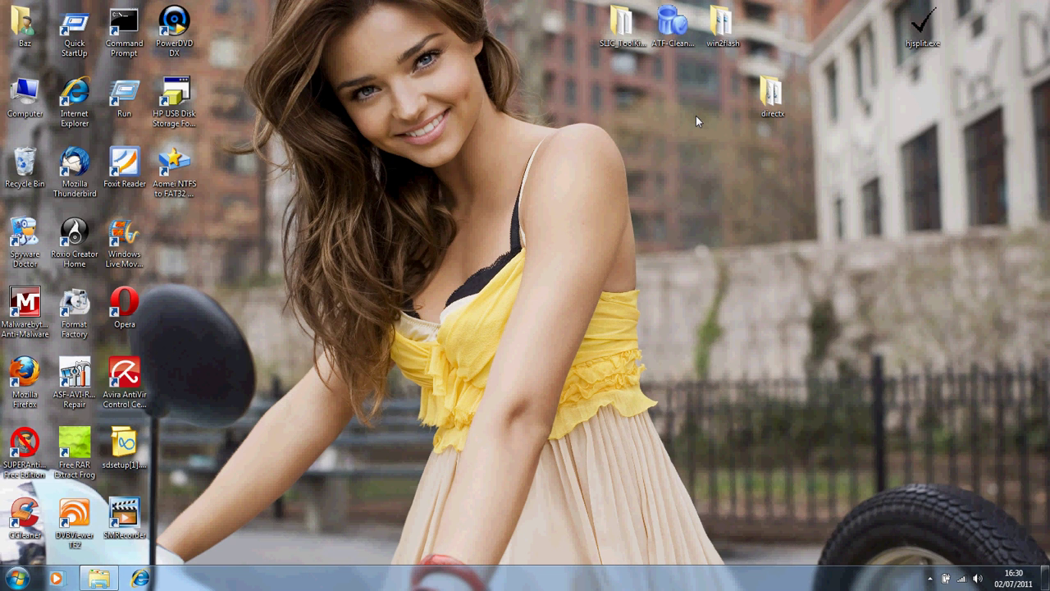
# Convert the F: TEST partition from NTFS to FAT32 with Aomei NTFS to FAT32 Converter, and finish the wizard.
pyautogui.doubleClick(167, 170)
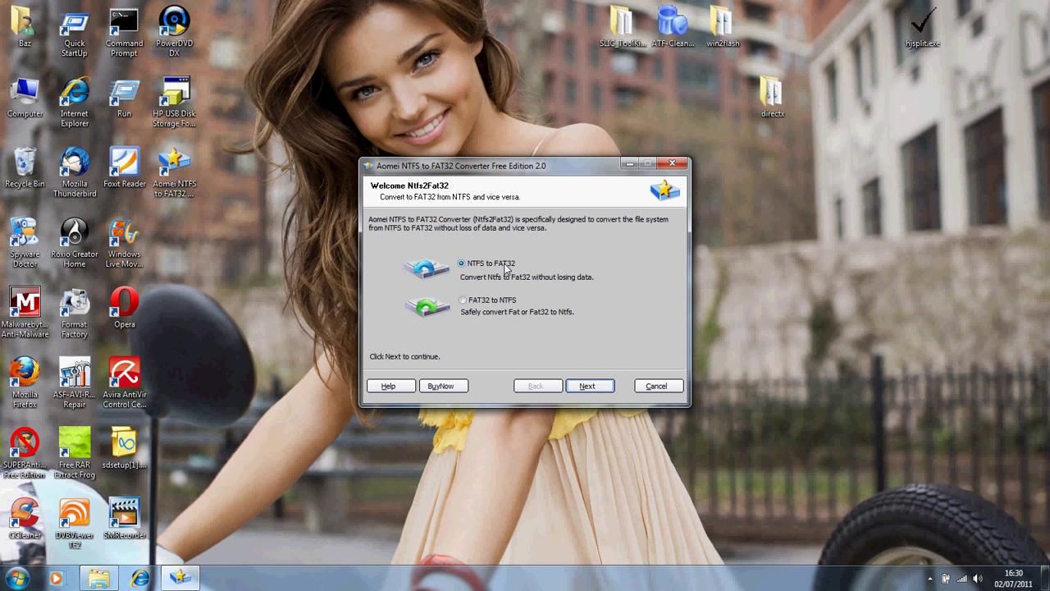
pyautogui.click(587, 386)
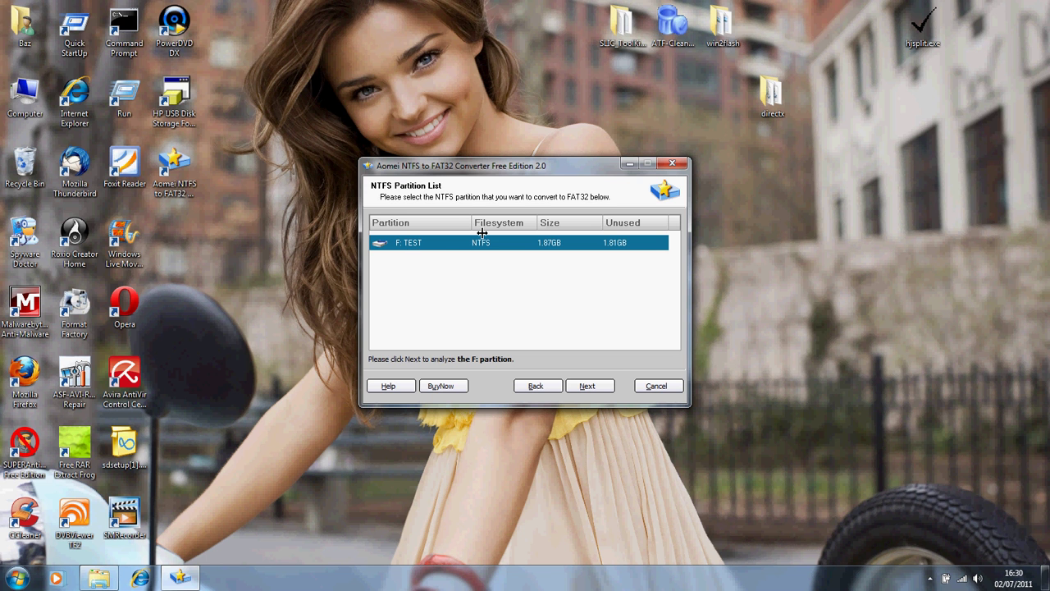
pyautogui.click(588, 386)
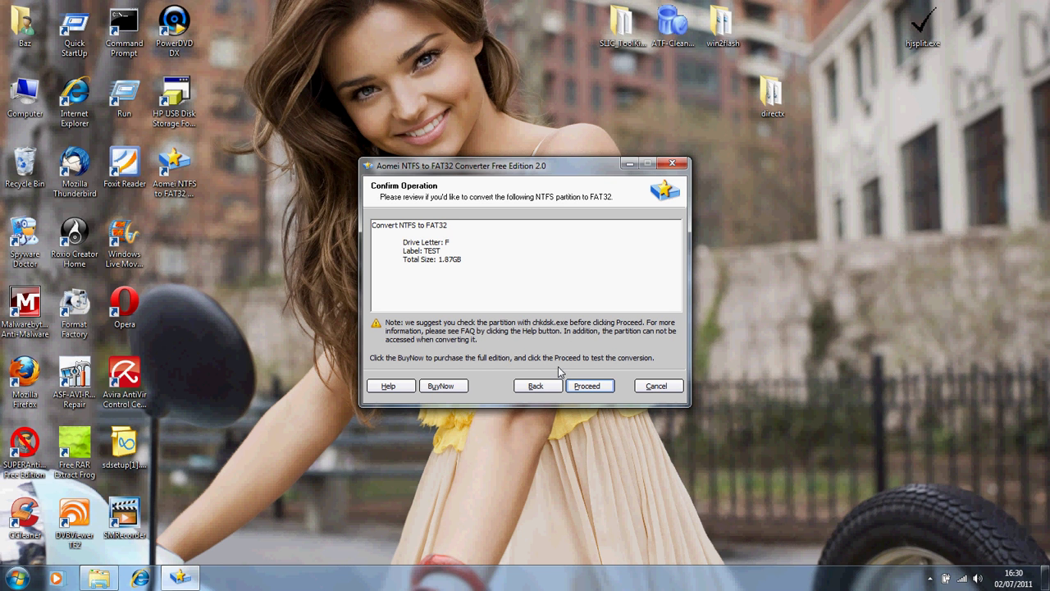
pyautogui.click(588, 389)
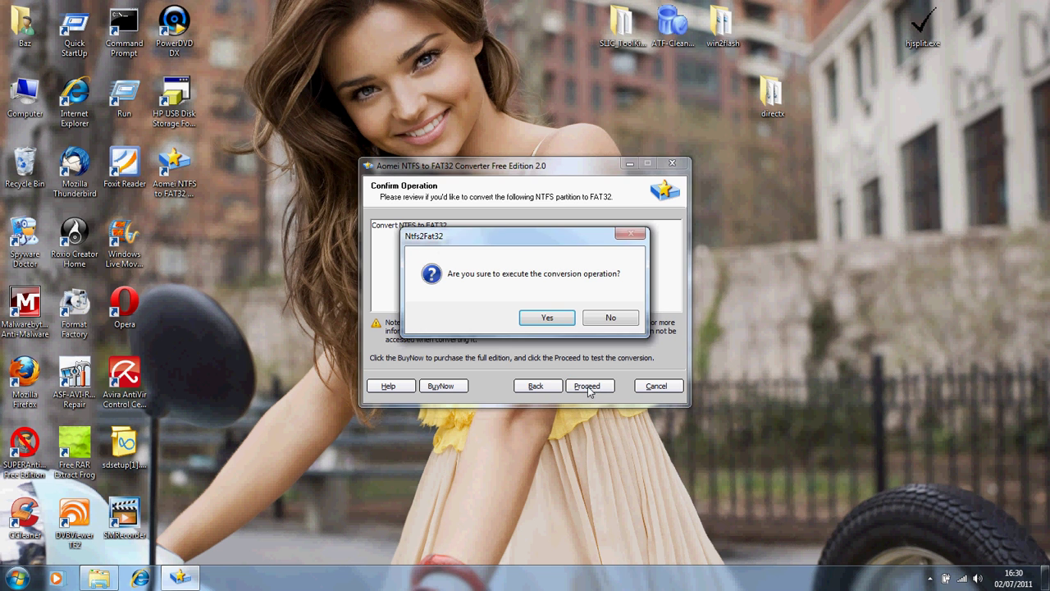
pyautogui.click(547, 319)
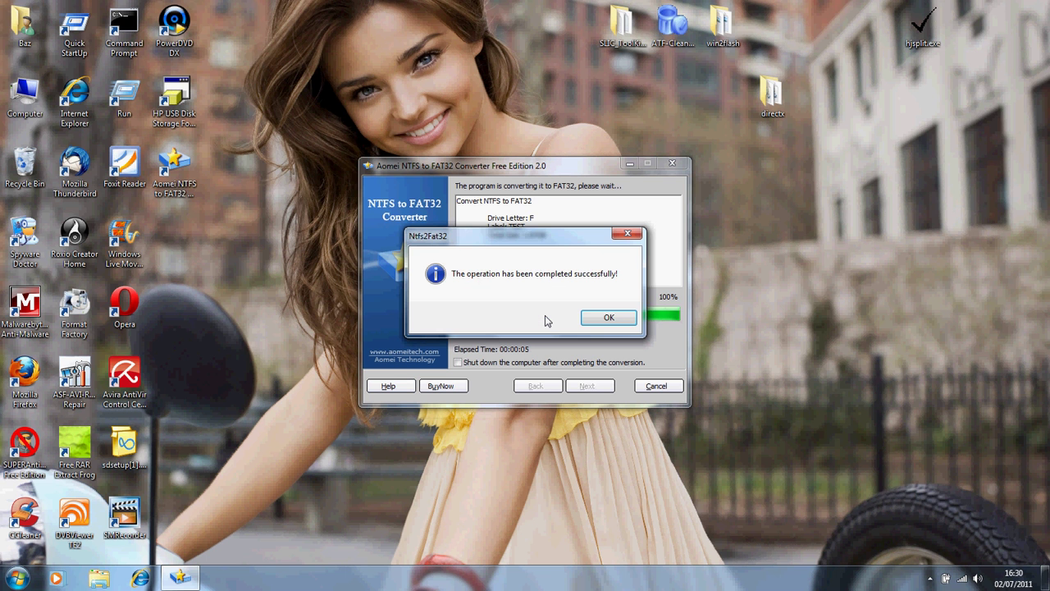
pyautogui.click(588, 318)
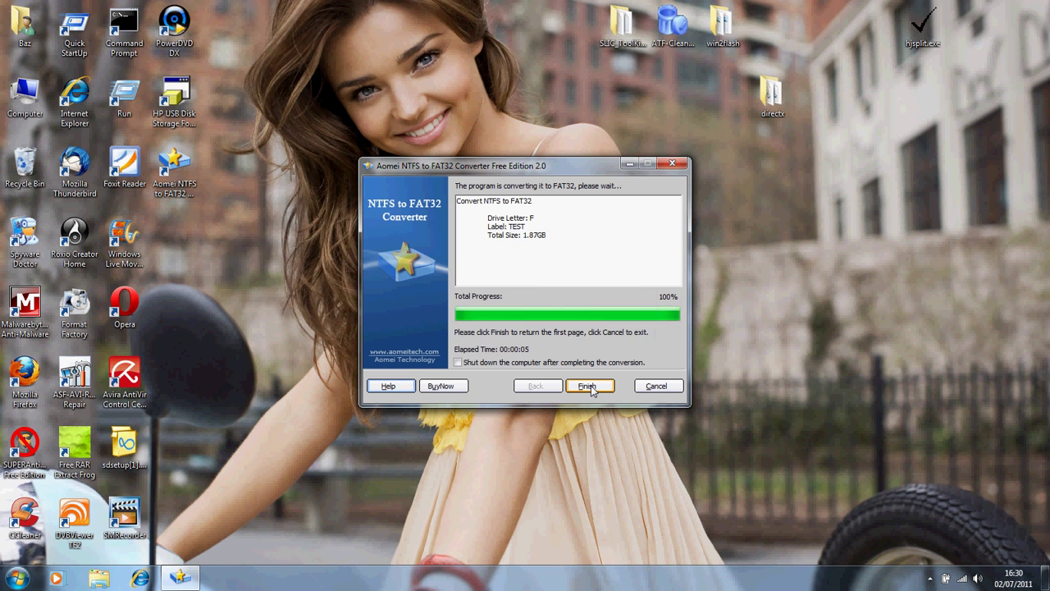
pyautogui.click(589, 386)
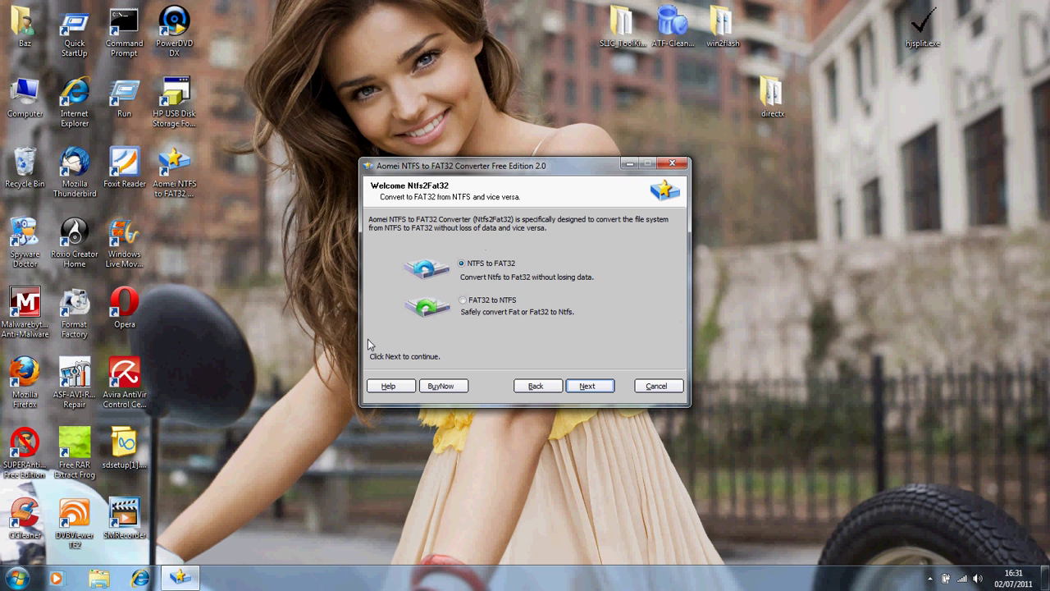
# Open the TEST (F:) drive in Windows Explorer and check its files and the file system in its properties.
pyautogui.click(98, 579)
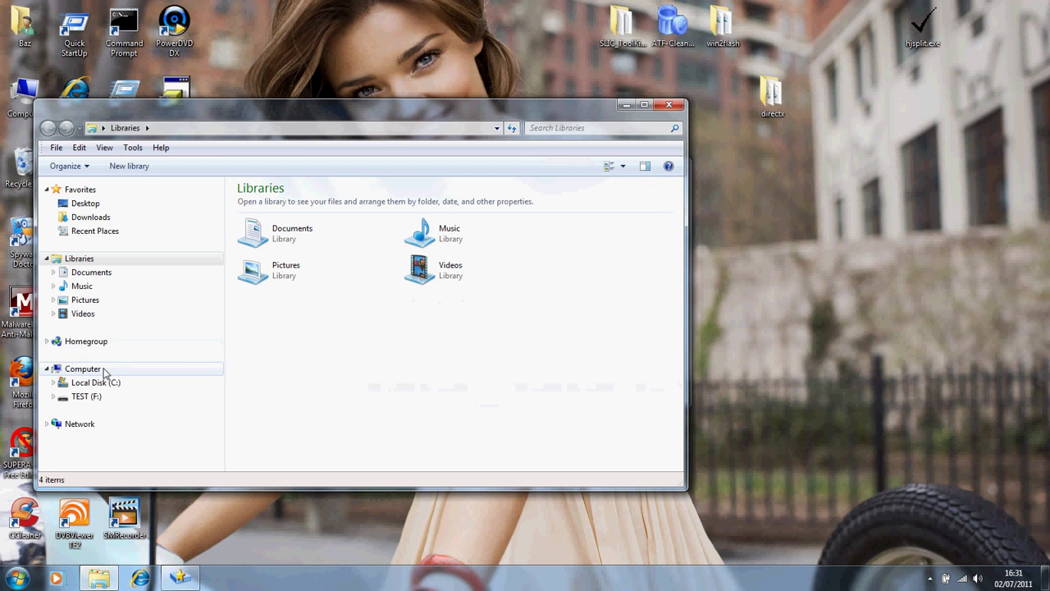
pyautogui.click(644, 104)
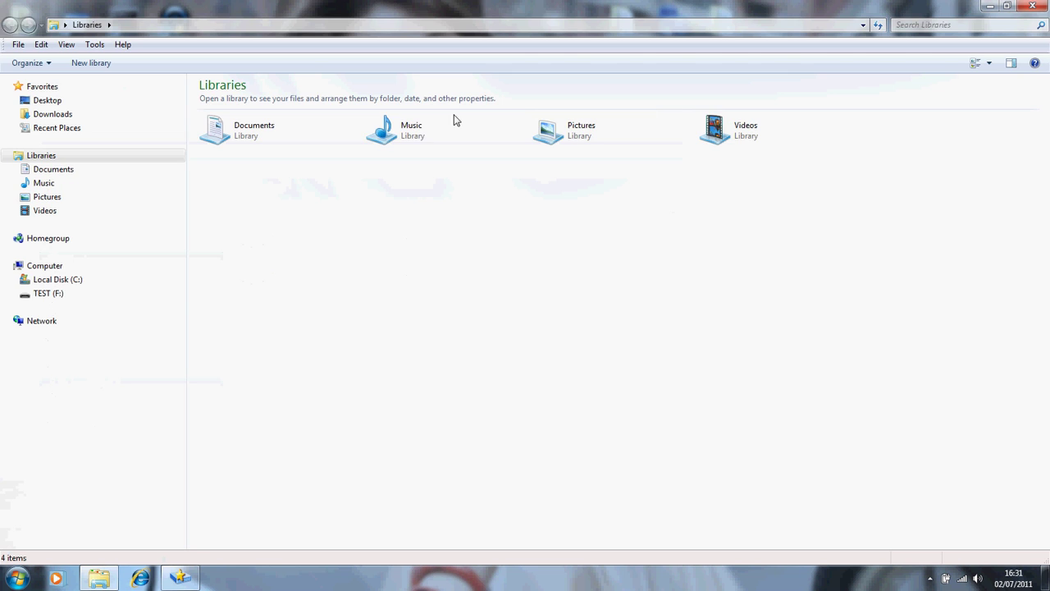
pyautogui.click(47, 294)
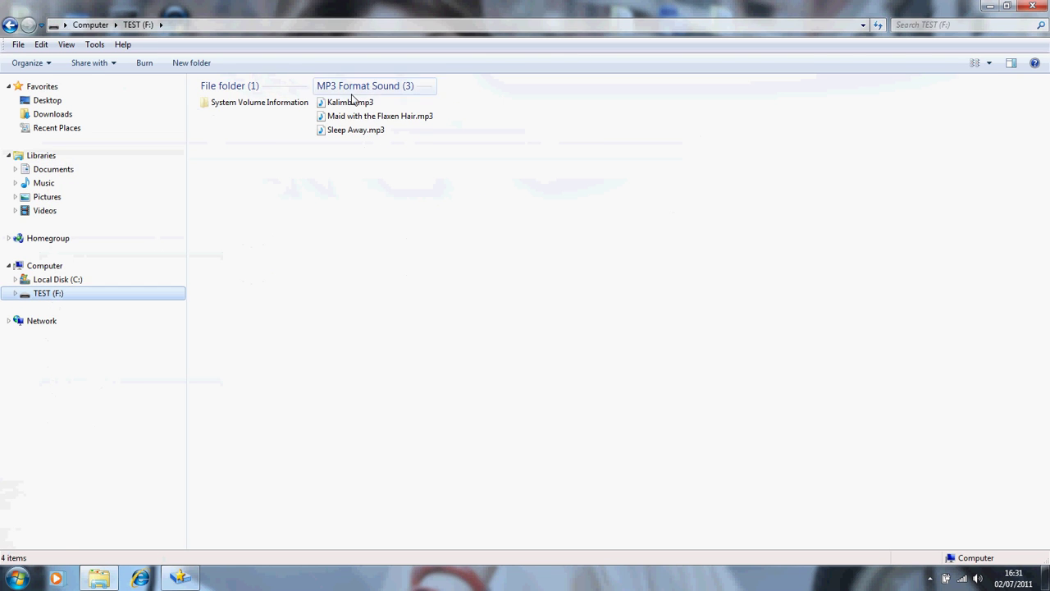
pyautogui.rightClick(59, 297)
pyautogui.click(96, 284)
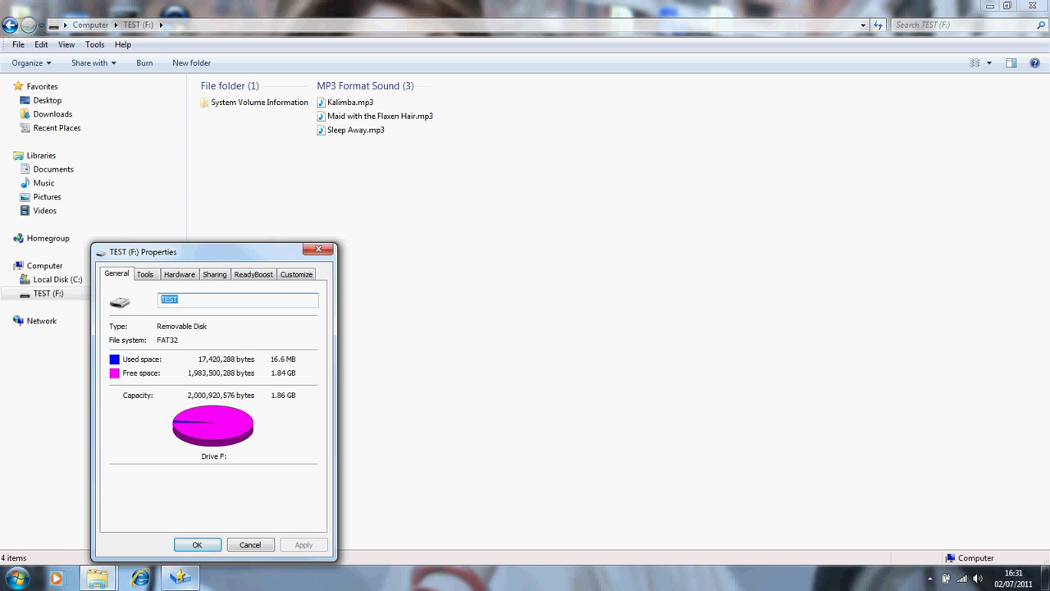
# Return to the Aomei converter, review the editions and prices on its purchase page, and close that page.
pyautogui.click(182, 578)
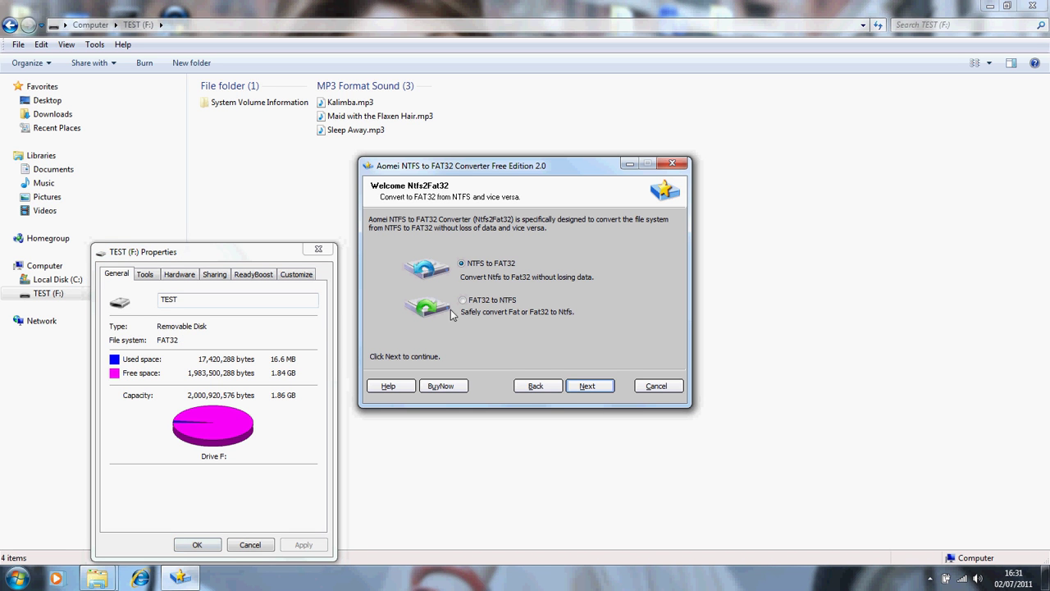
pyautogui.click(448, 390)
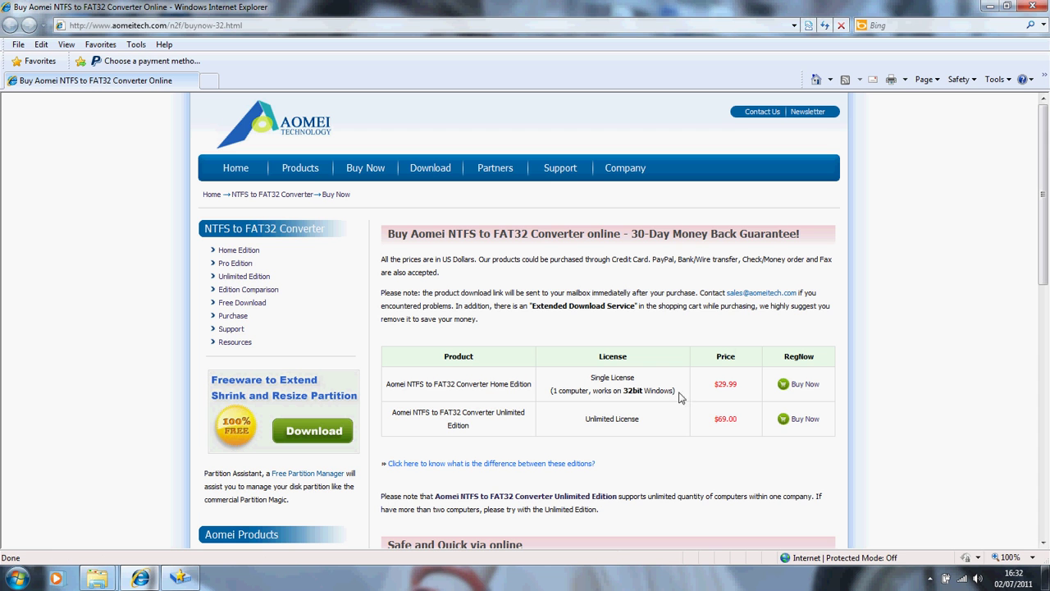
pyautogui.moveTo(1047, 121); pyautogui.dragTo(1047, 184)
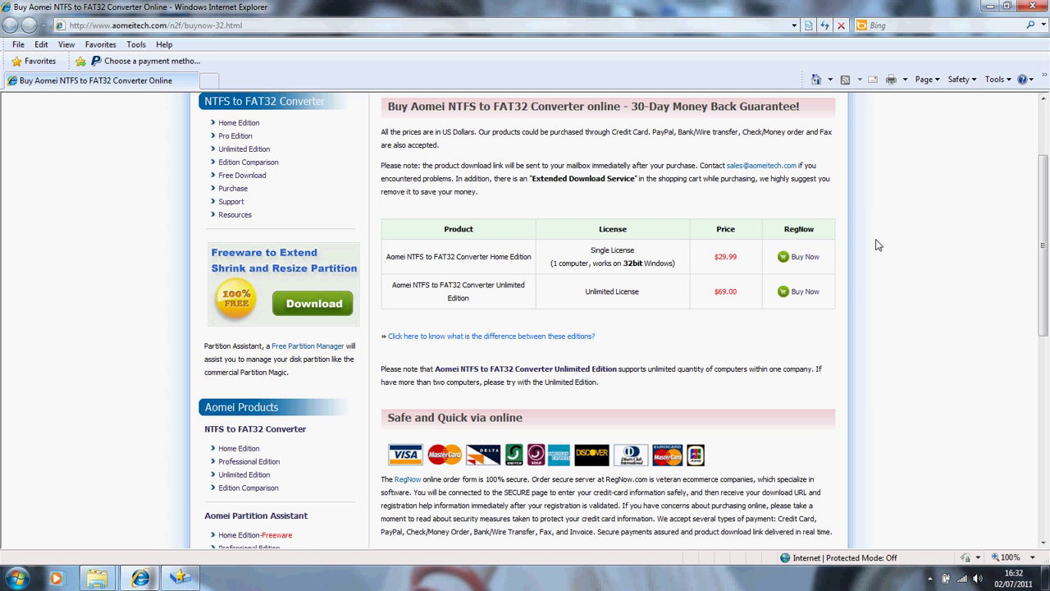
pyautogui.click(1031, 6)
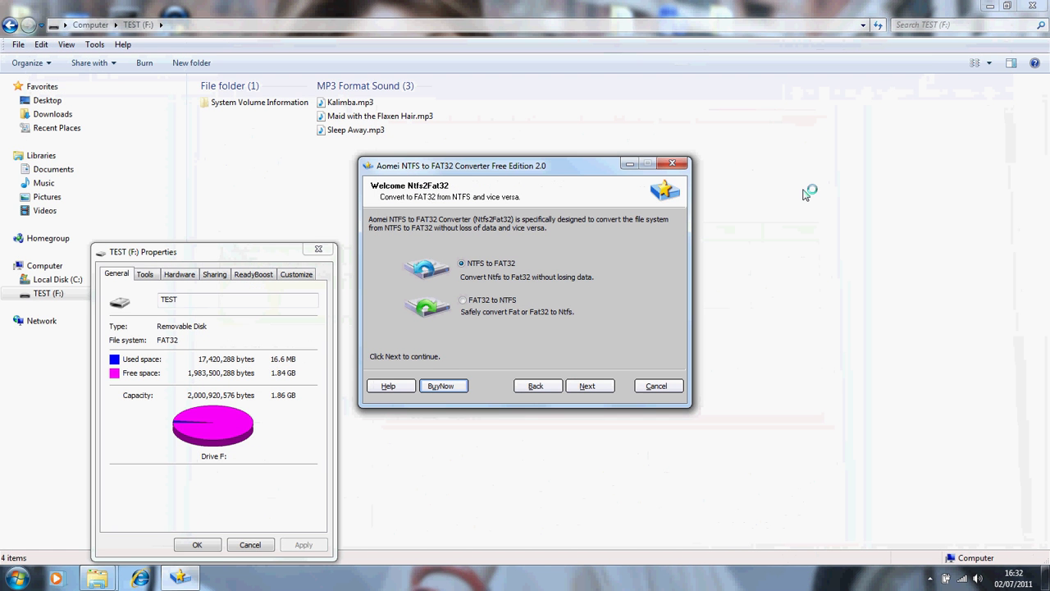